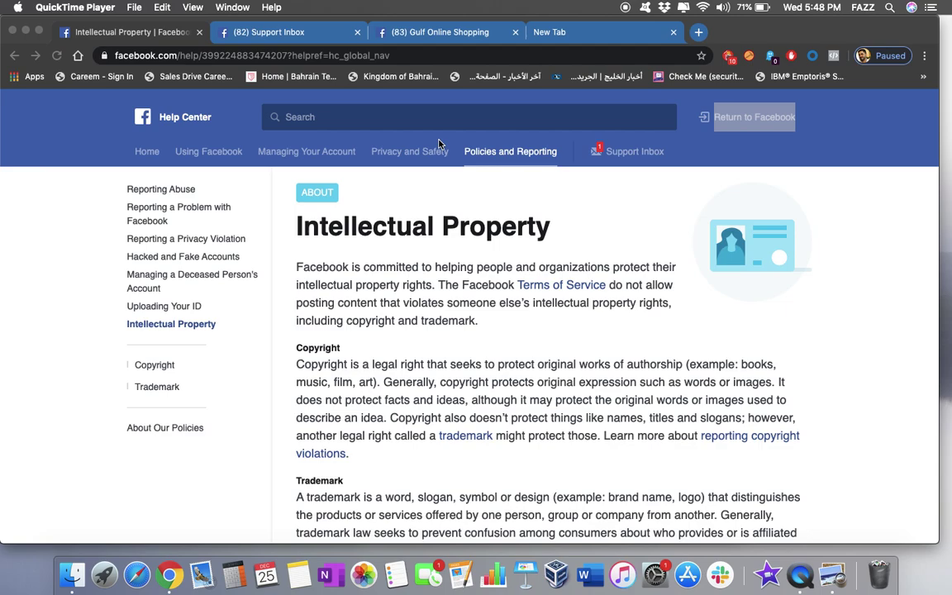
Step: Check the ban option for the spam sender in the Gulf Online Shopping inbox and look through that sender's profile timeline
left_click(389, 31)
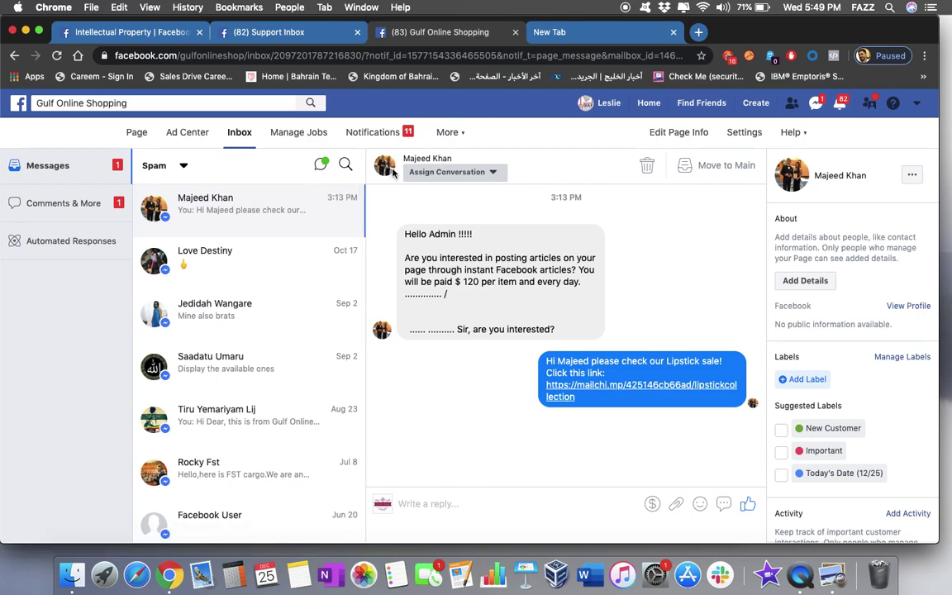
left_click(912, 178)
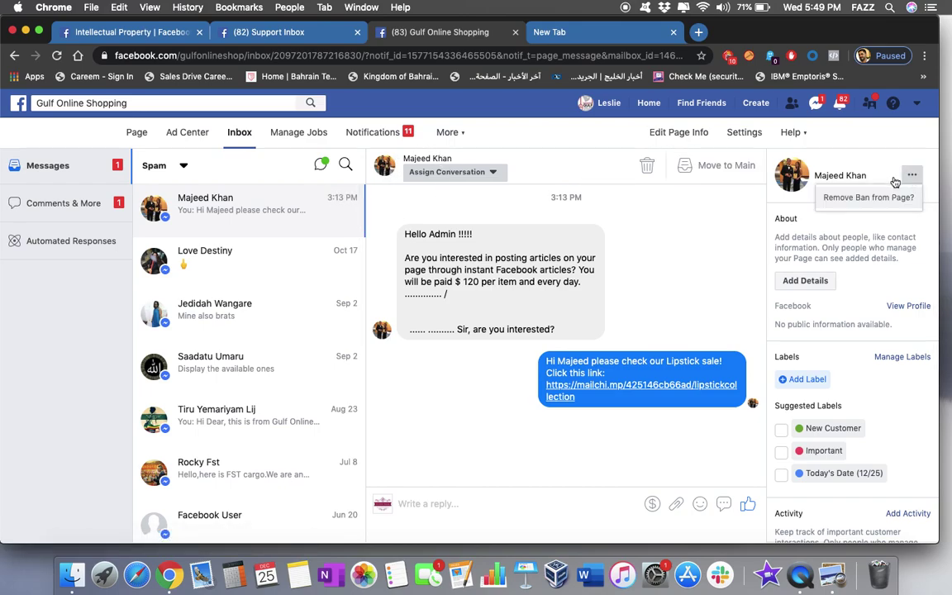
scroll(824, 385, "down", 2)
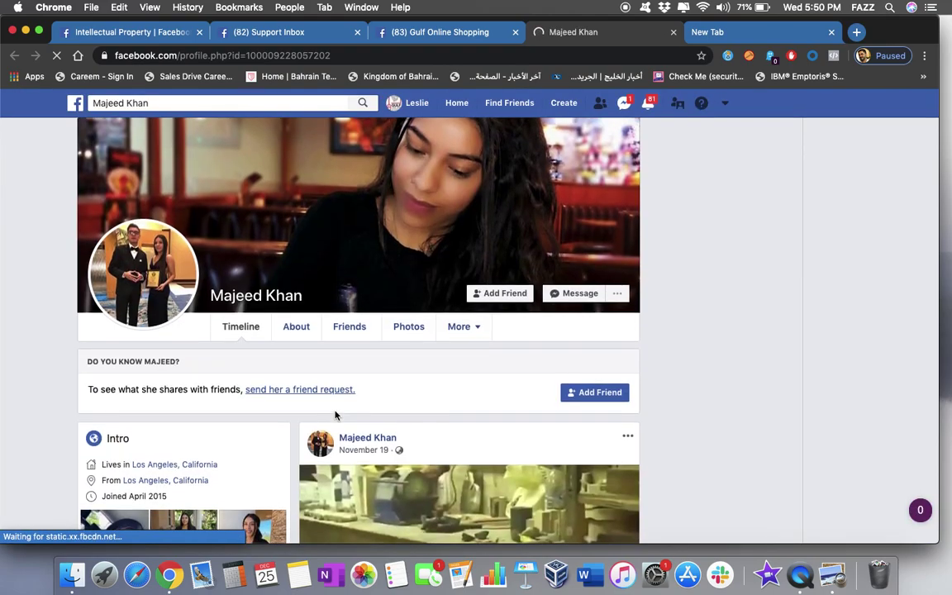
scroll(347, 397, "down", 5)
scroll(336, 416, "down", 10)
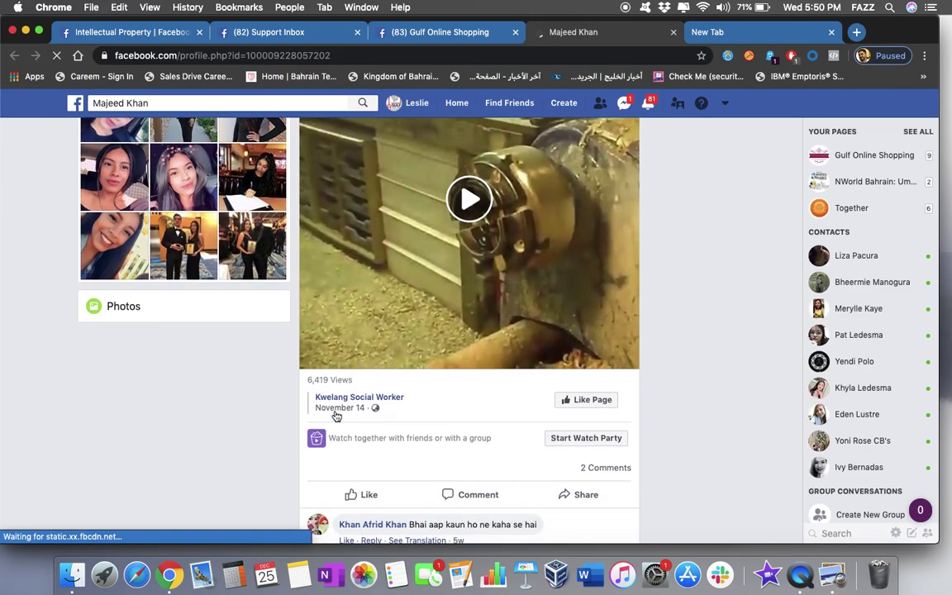
scroll(337, 415, "down", 3)
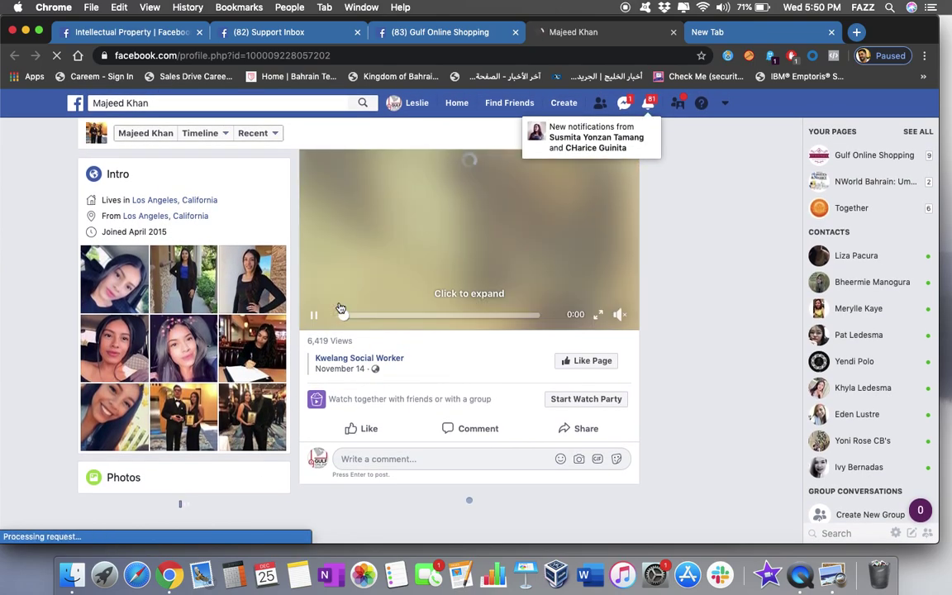
scroll(338, 312, "up", 2)
scroll(339, 308, "up", 10)
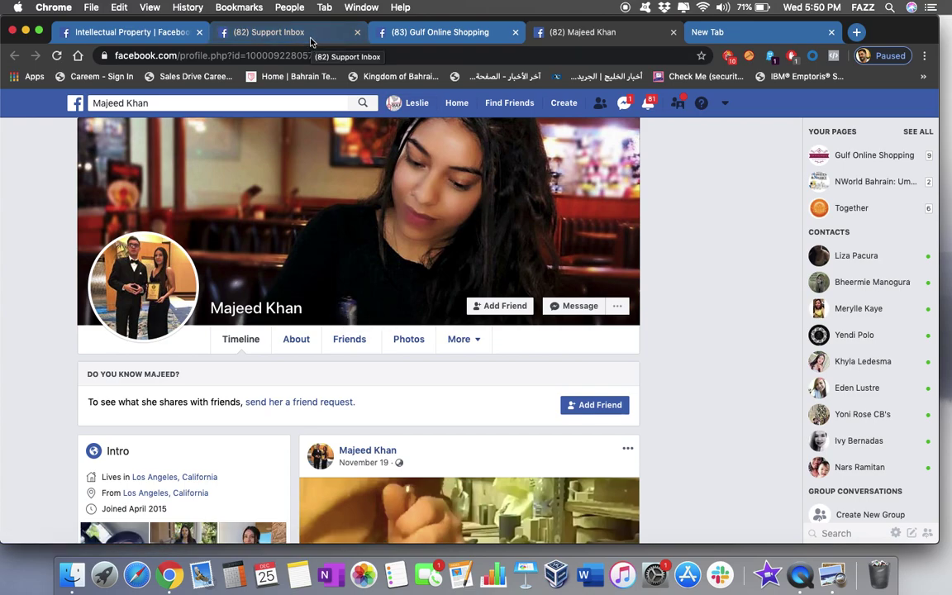
Step: Switch to Preview and rearrange the image windows to view the disabled-messaging screenshot and the page-roles screenshot
left_click(153, 38)
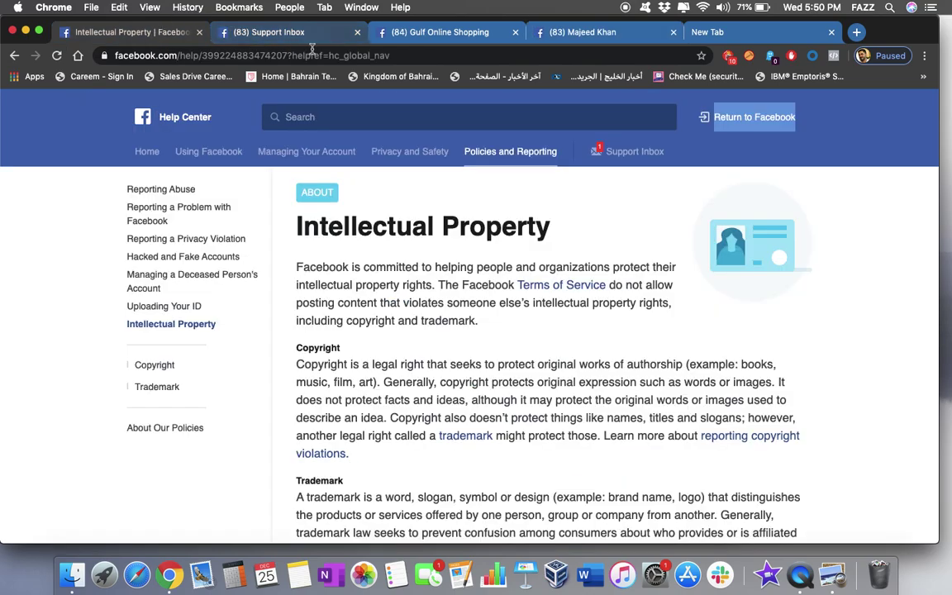
mouse_move(309, 148)
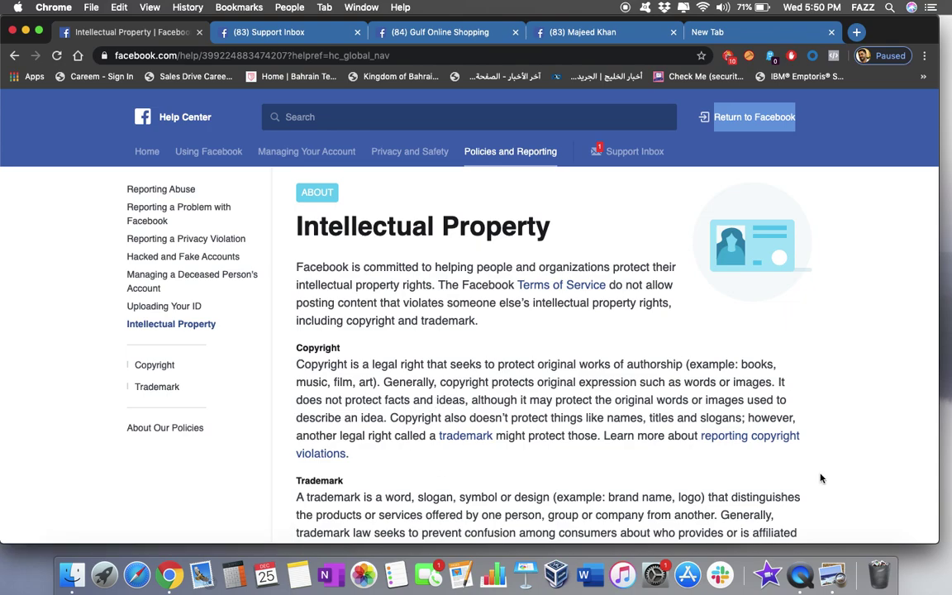
left_click(825, 571)
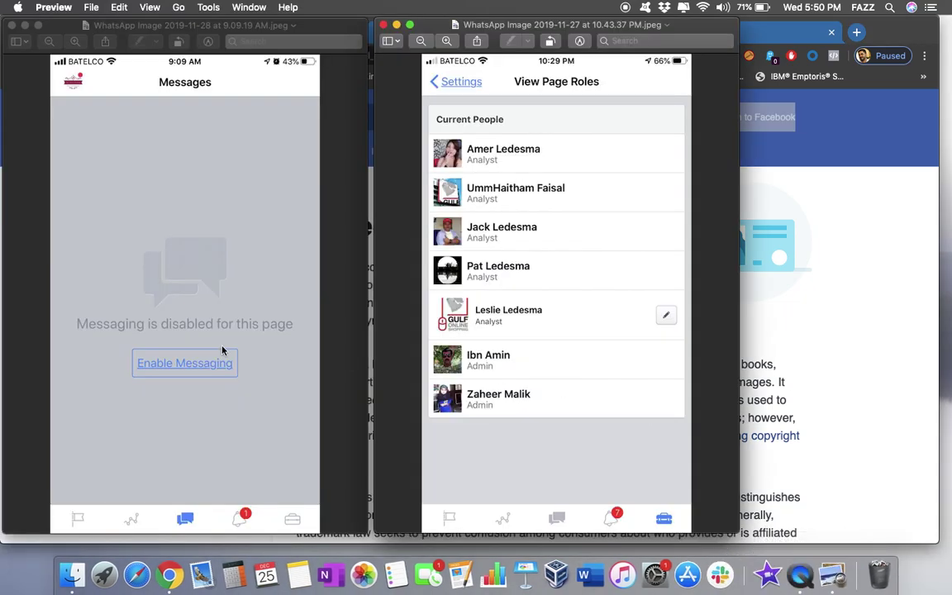
left_click_drag(198, 24, 596, 28)
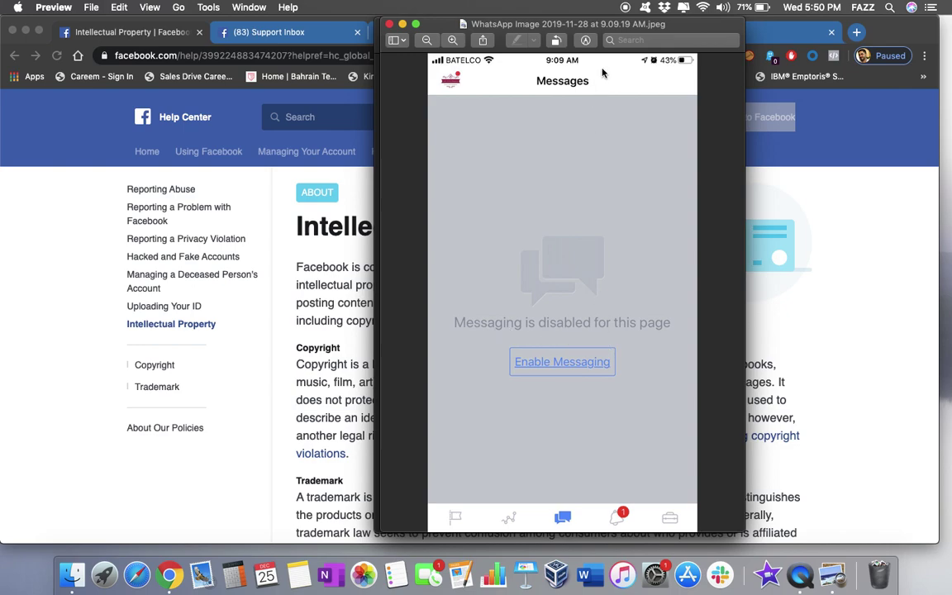
right_click(673, 28)
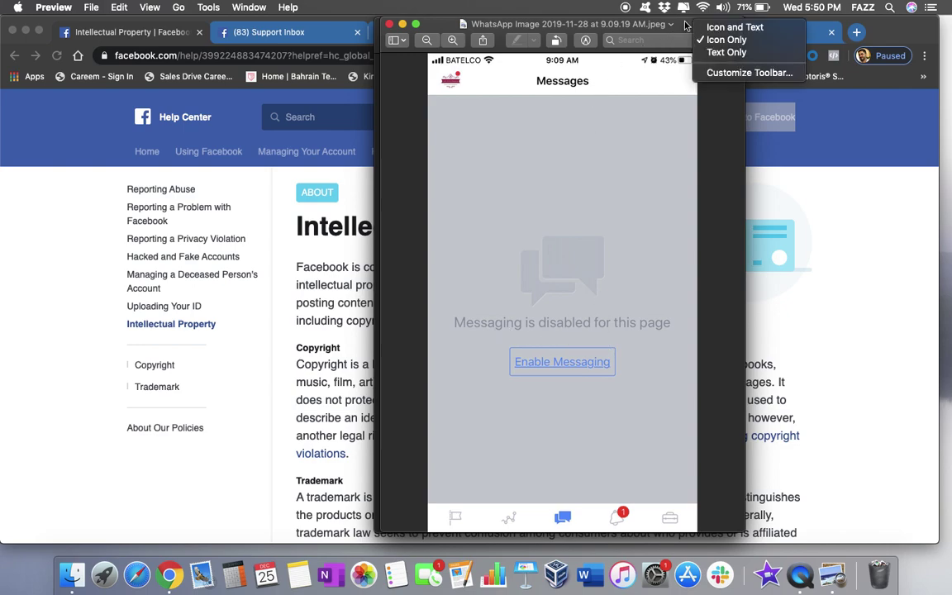
left_click(565, 27)
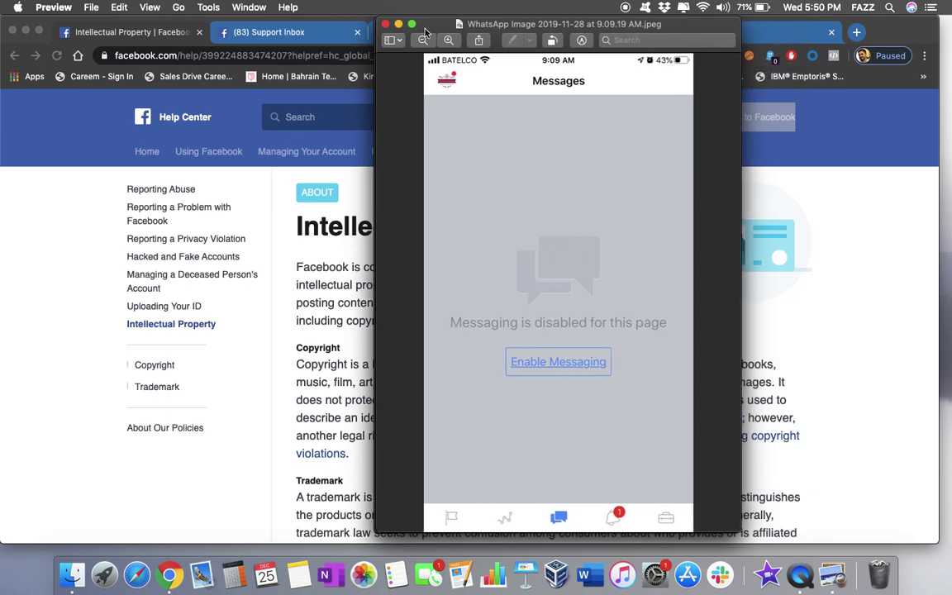
left_click_drag(426, 30, 50, 85)
left_click(486, 30)
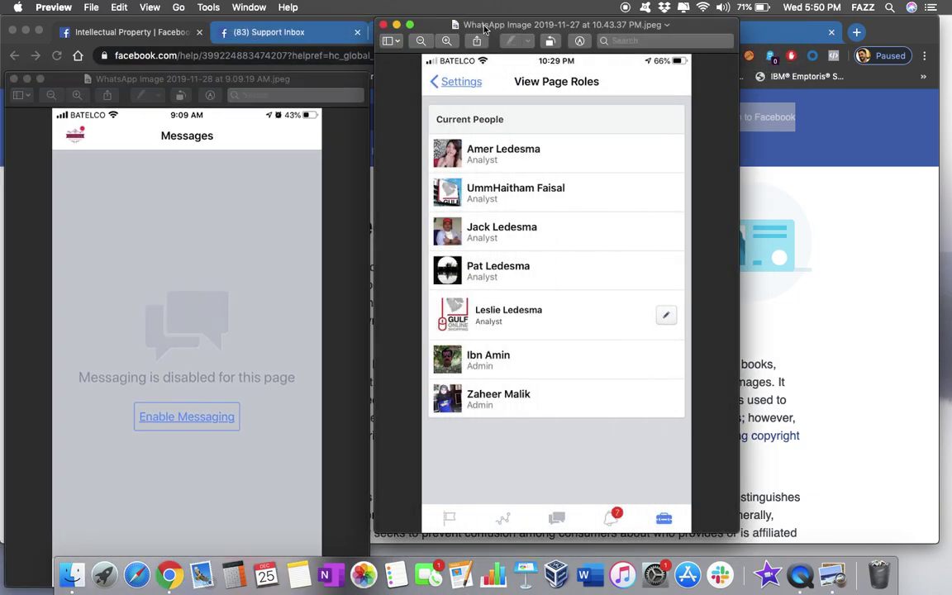
left_click_drag(486, 30, 144, 42)
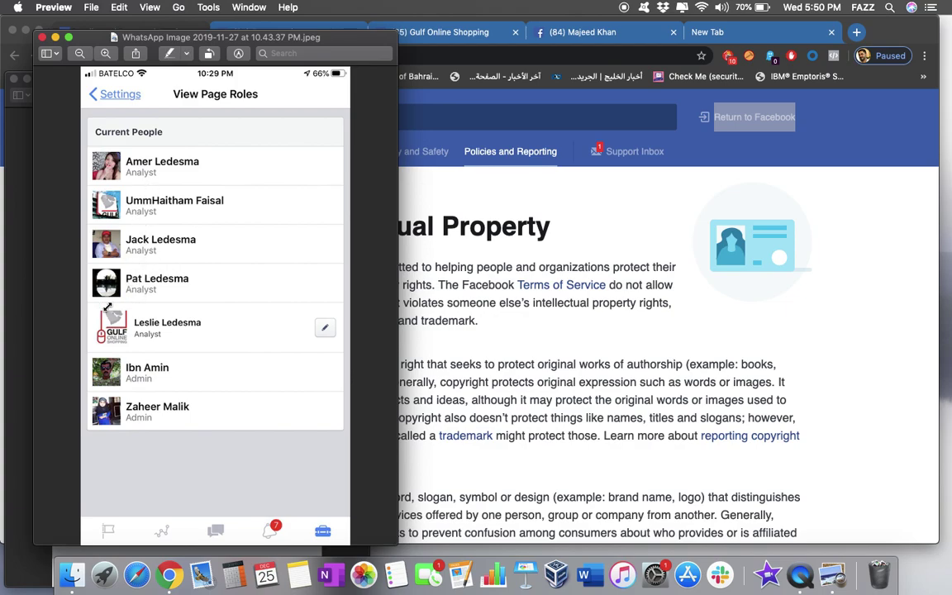
Step: Mark out the account's own Analyst row and the two Admin rows in the page-roles screenshot, and close both images
left_click_drag(99, 306, 336, 357)
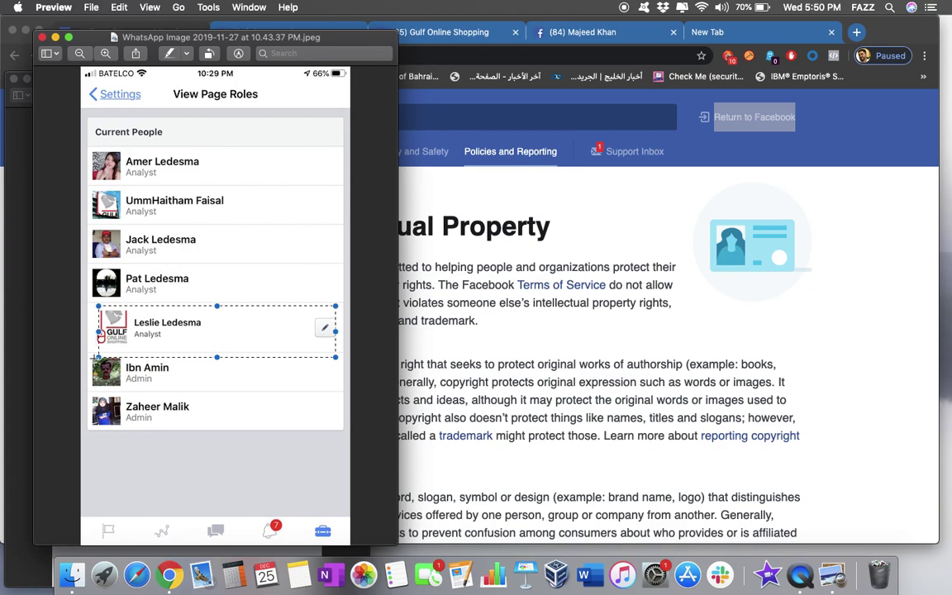
left_click_drag(91, 360, 347, 434)
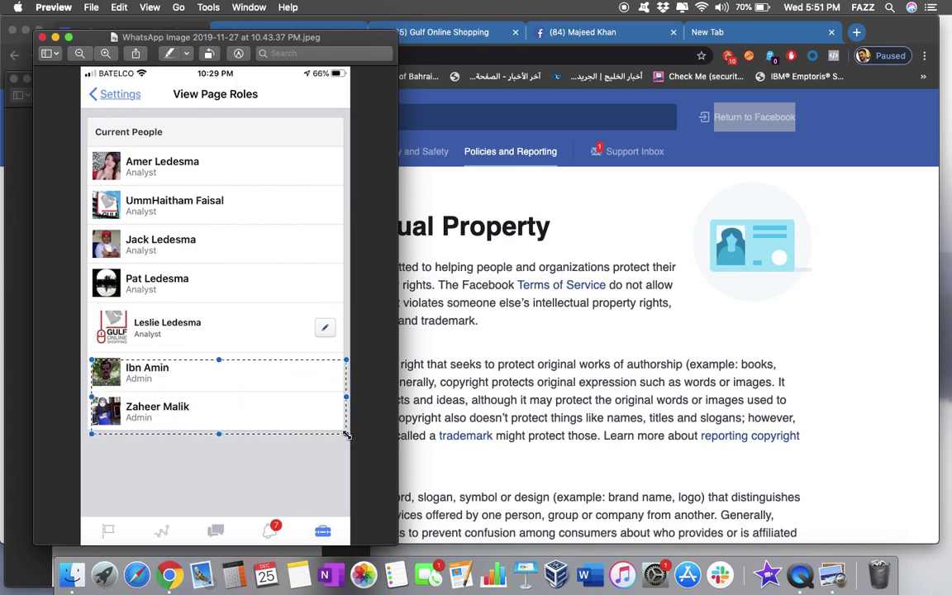
left_click(42, 37)
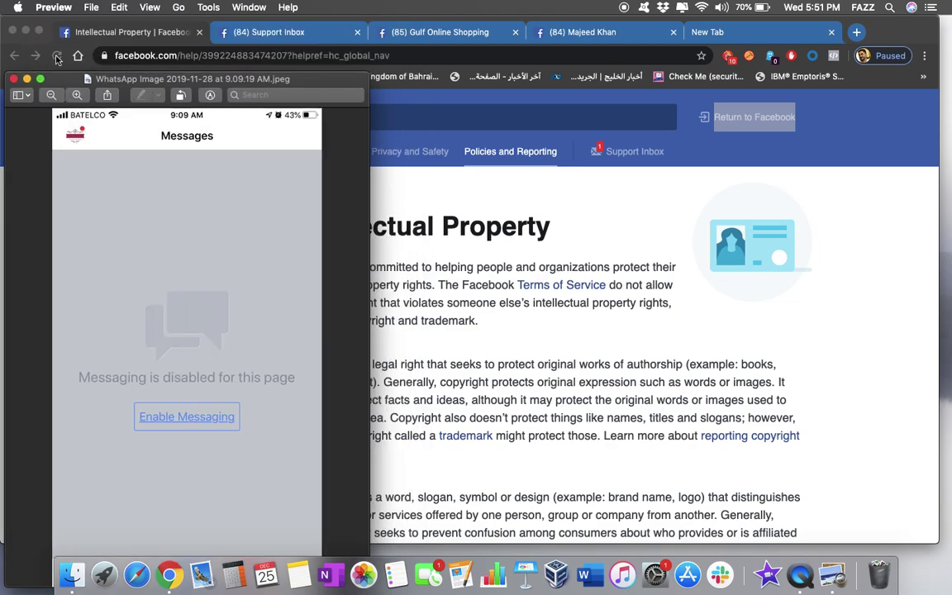
left_click(13, 78)
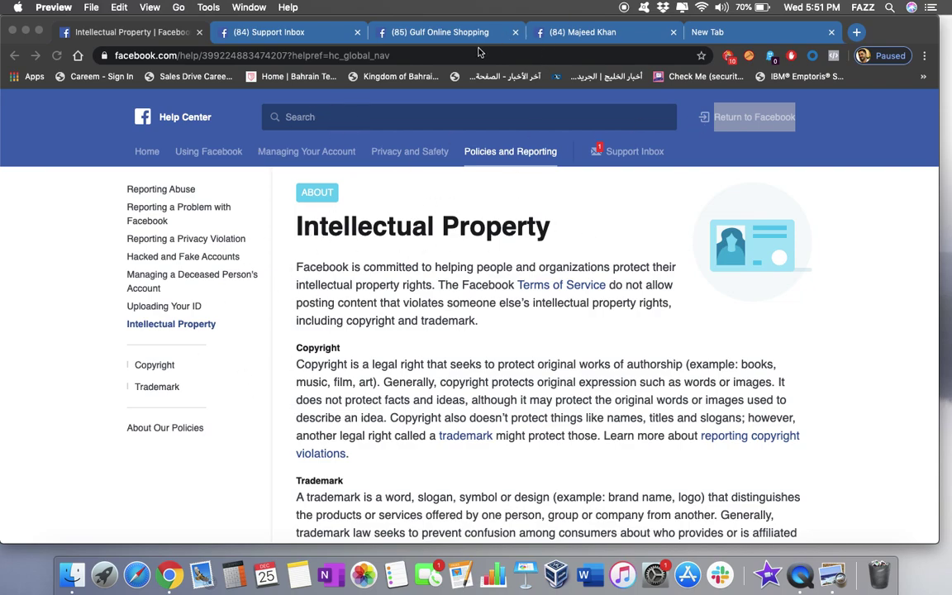
Step: Switch to Chrome, open the account's own profile, and go through Quick Help to the Help Center's Intellectual Property page
left_click(652, 29)
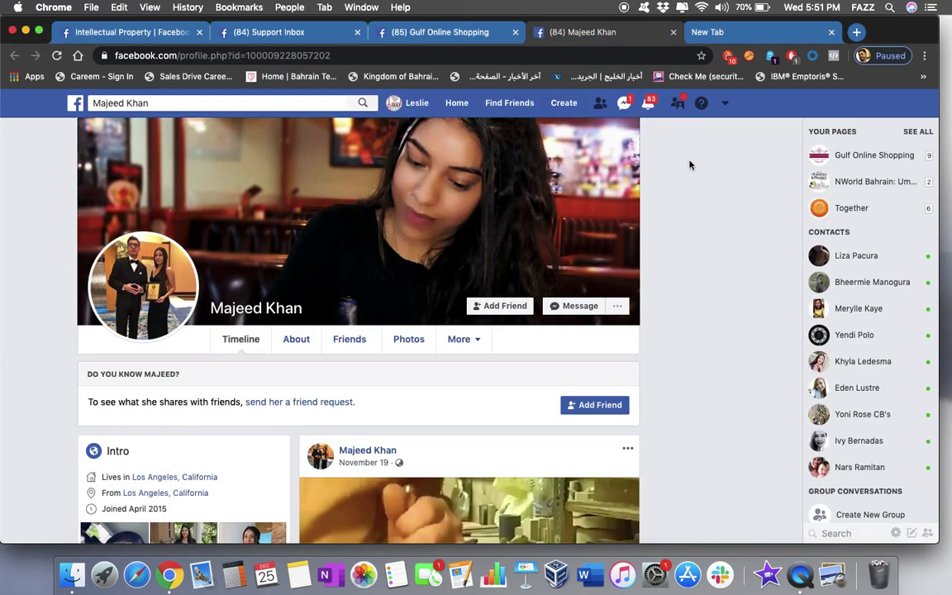
left_click(403, 105)
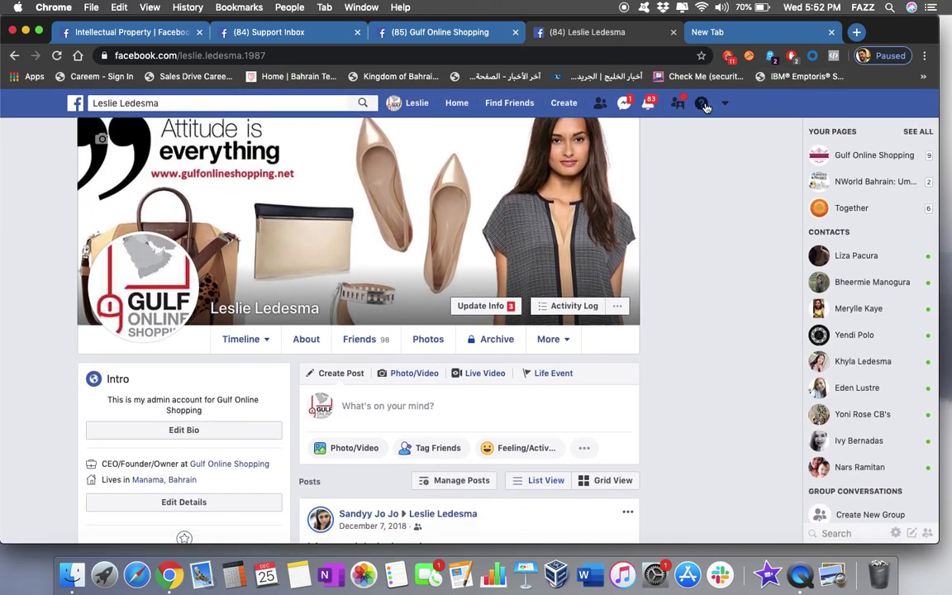
left_click(702, 105)
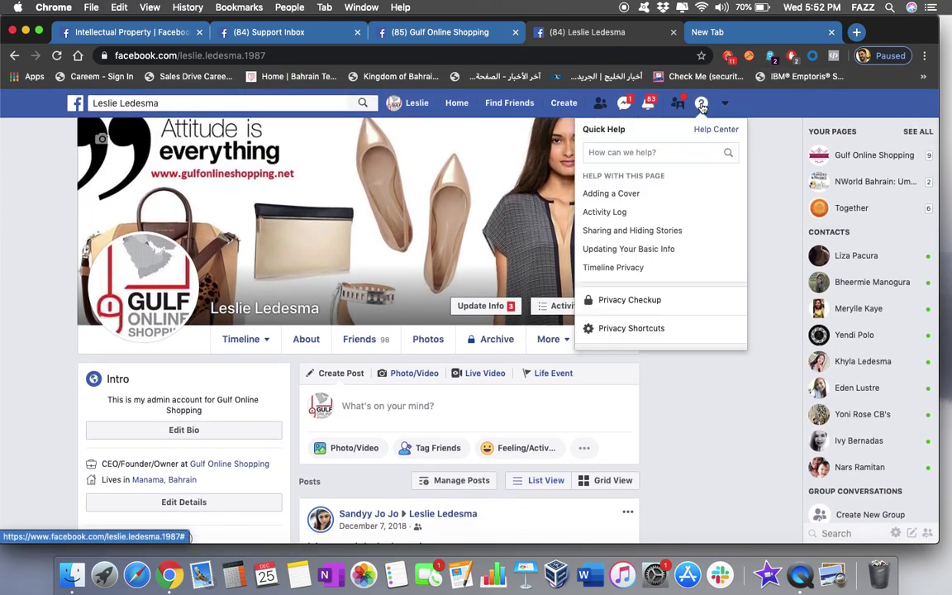
left_click(706, 132)
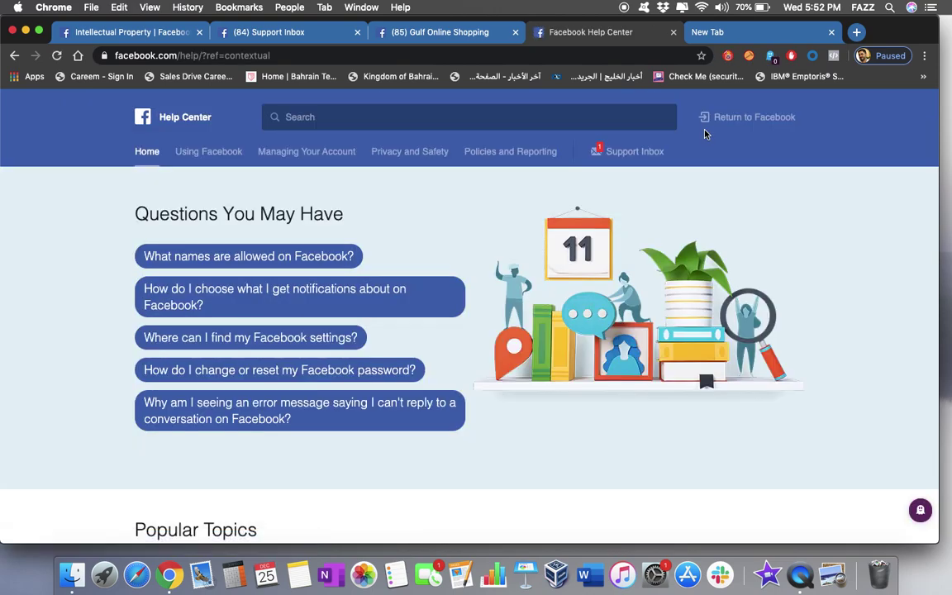
left_click(501, 150)
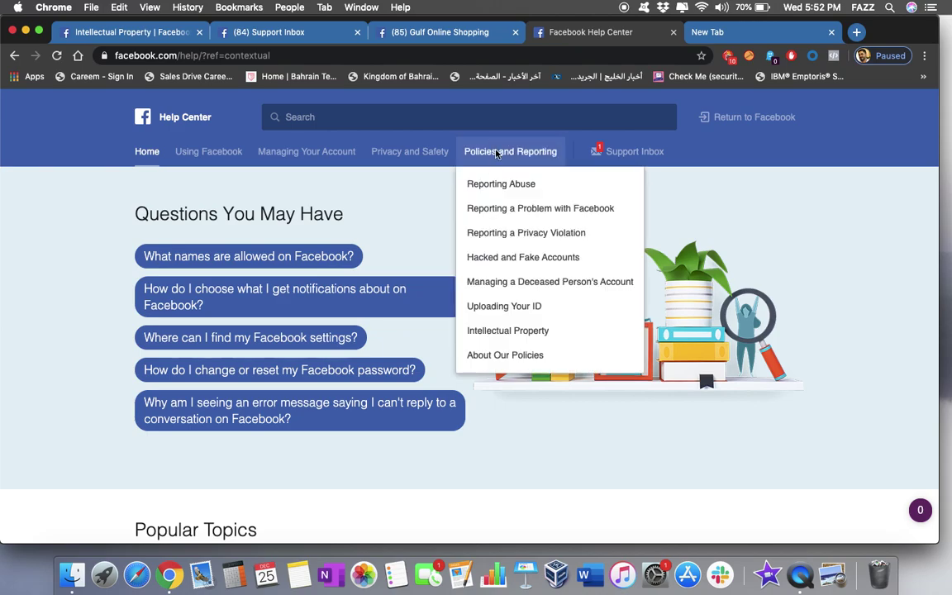
left_click(490, 331)
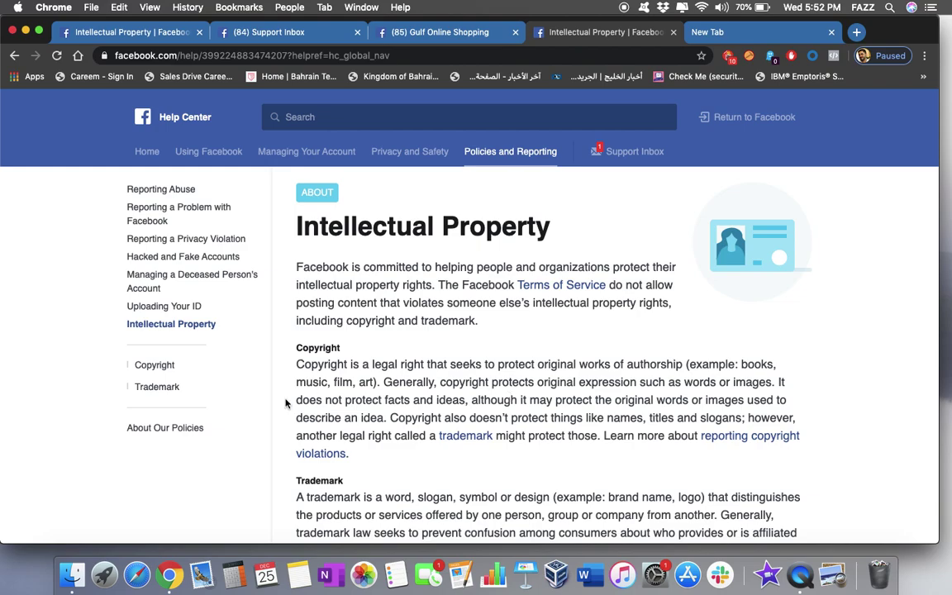
Step: Open the report form linked in the Copyright section, set the infringed right to Copyright, and continue with the copyright report
left_click(166, 372)
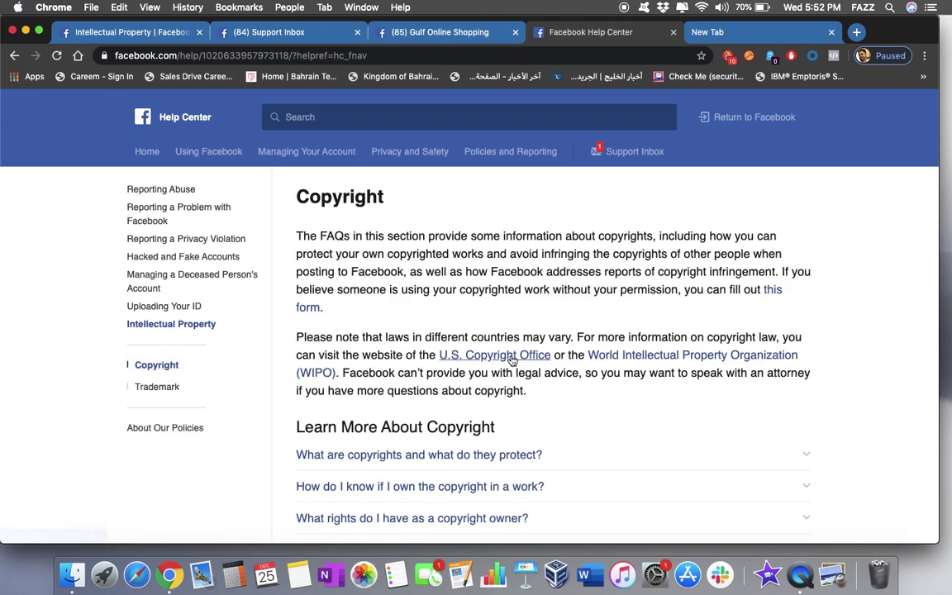
left_click(772, 295)
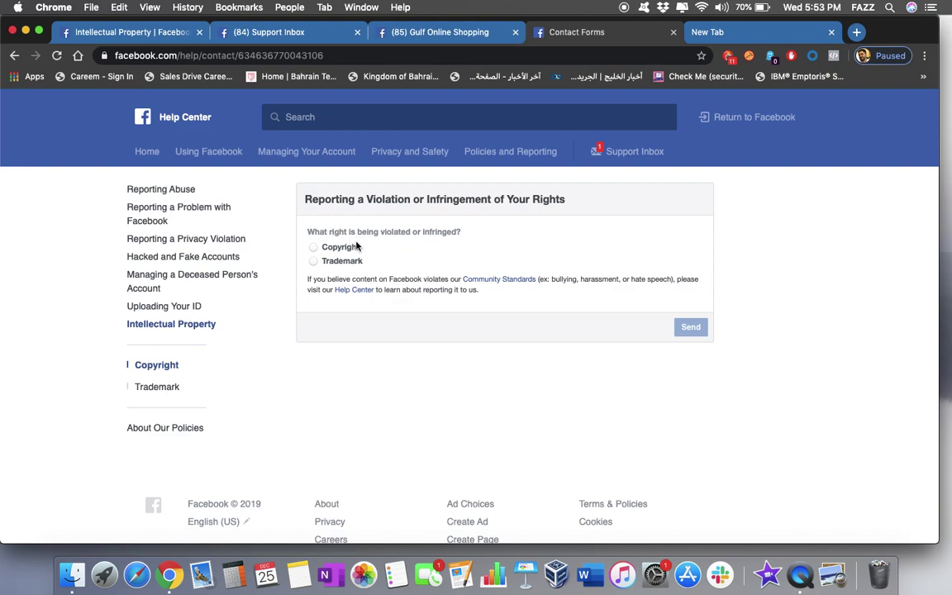
left_click(313, 248)
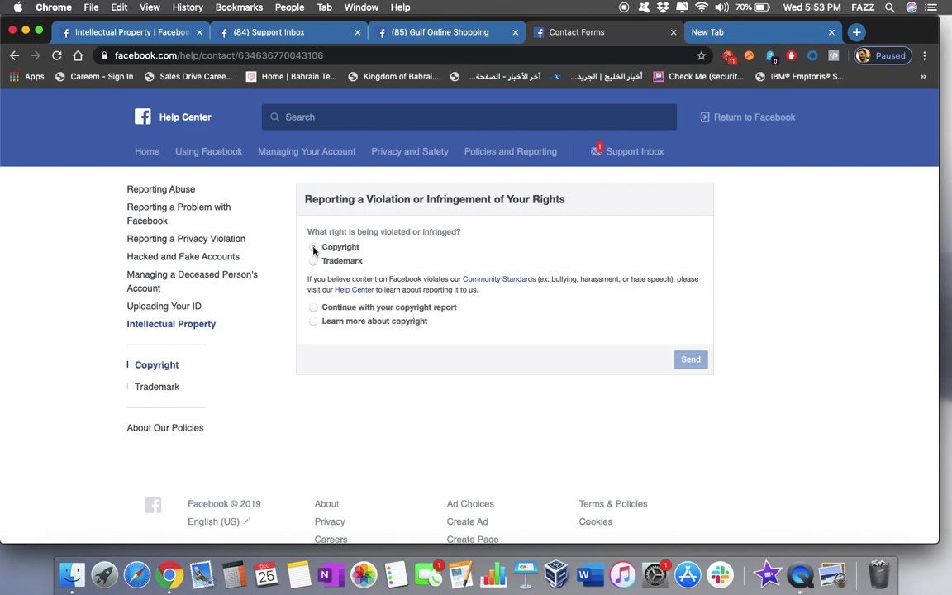
left_click(313, 308)
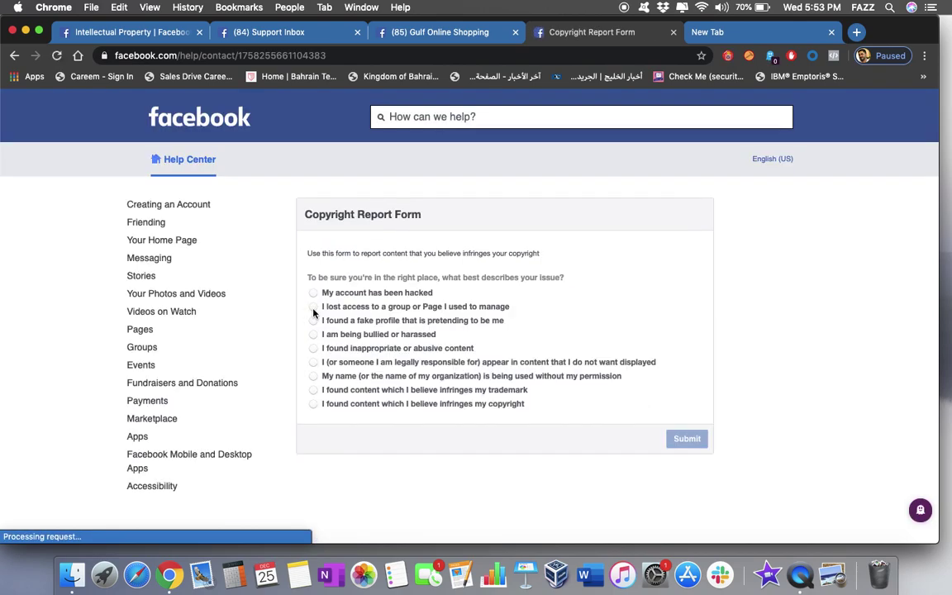
left_click(313, 295)
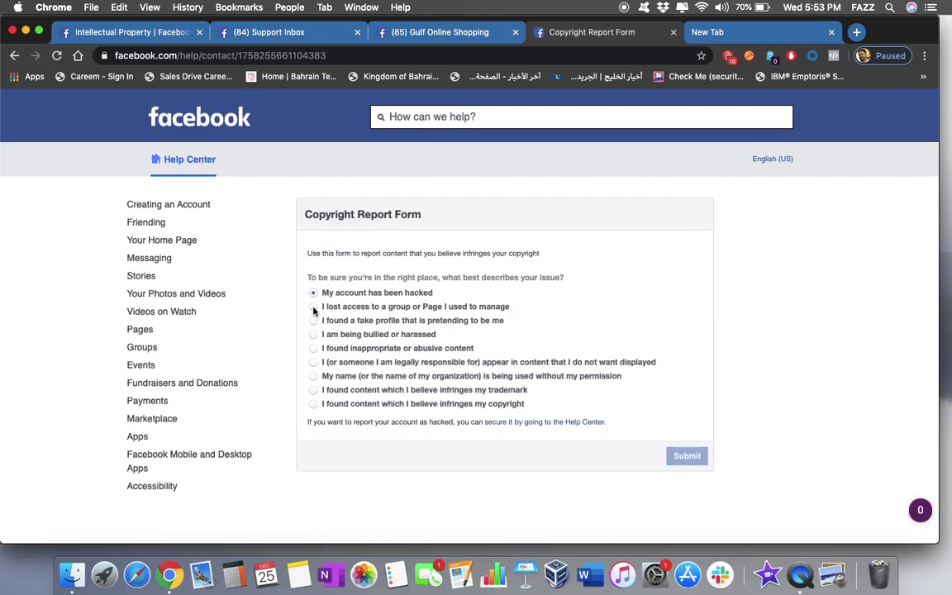
left_click(314, 306)
left_click(313, 322)
left_click(314, 334)
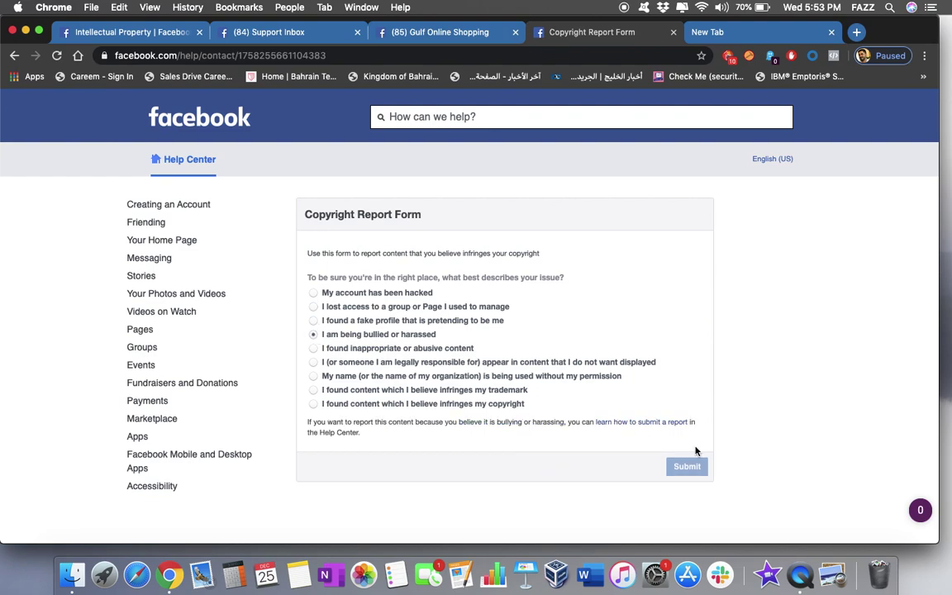
left_click(313, 348)
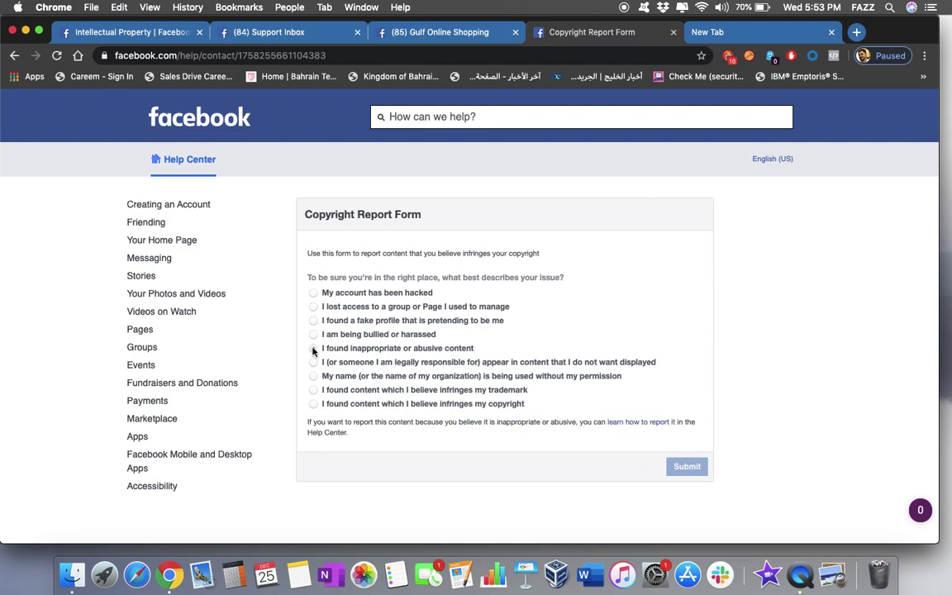
Step: Set the issue to "I found content which I believe infringes my copyright" and continue with the copyright report
left_click(313, 404)
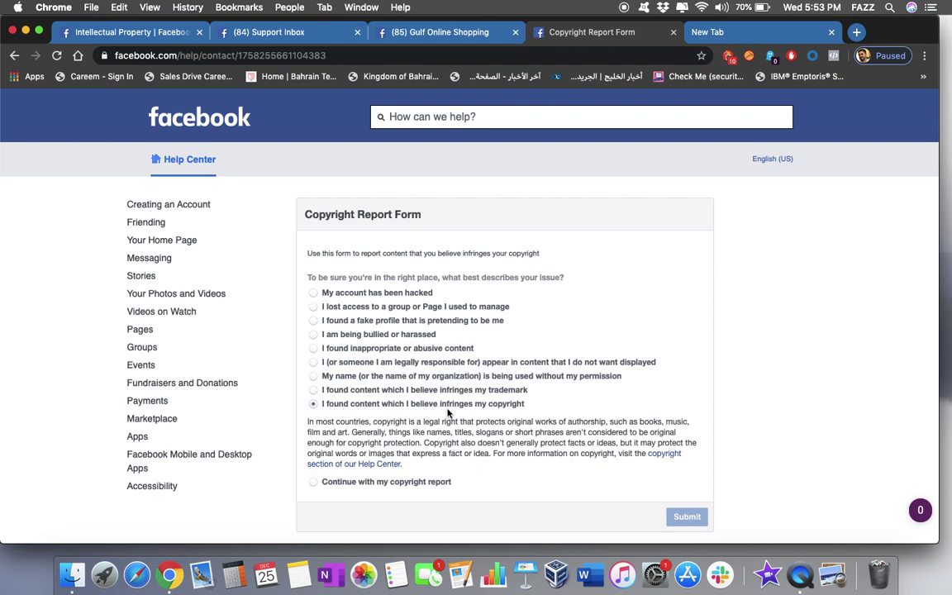
scroll(462, 372, "down", 3)
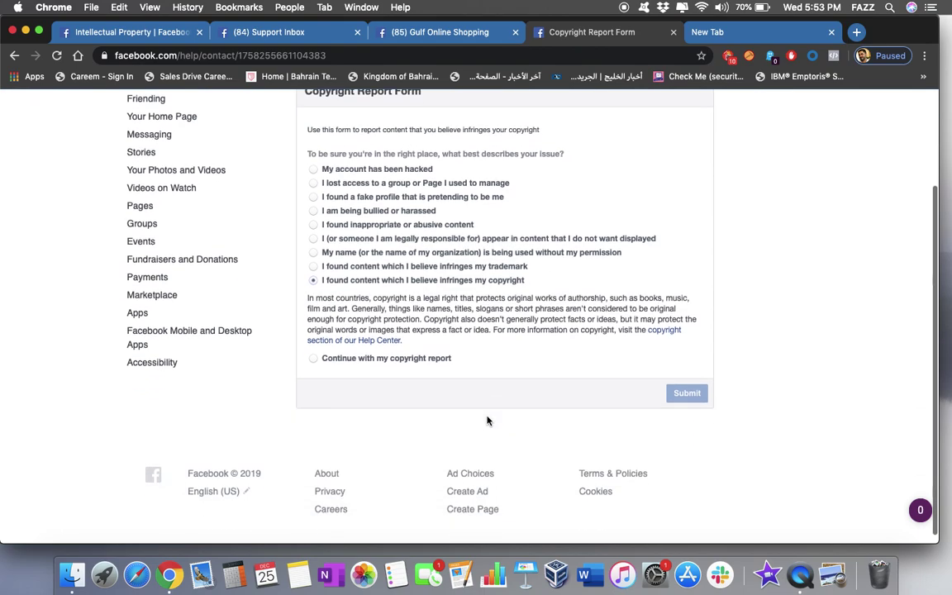
left_click(313, 358)
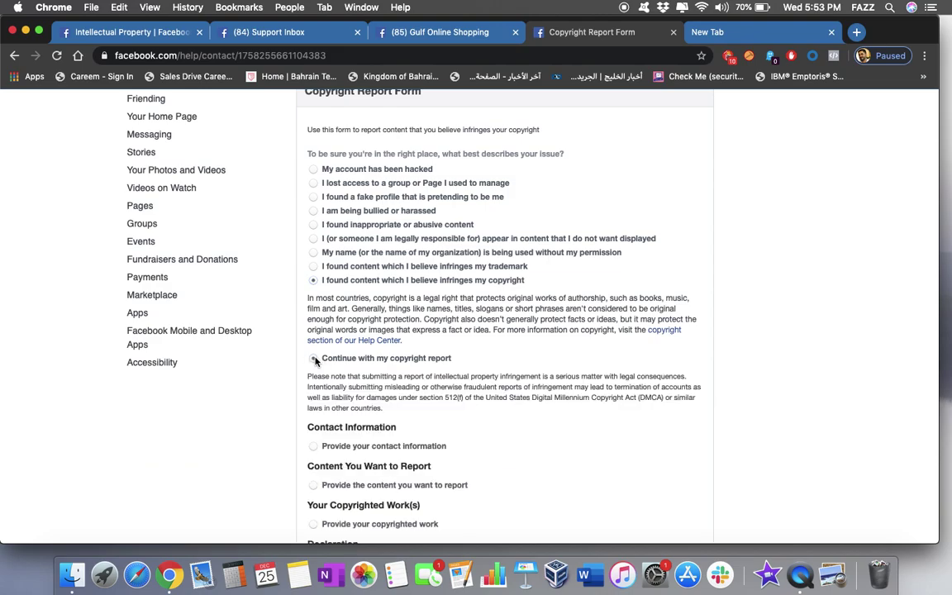
scroll(358, 437, "down", 2)
scroll(359, 436, "down", 1)
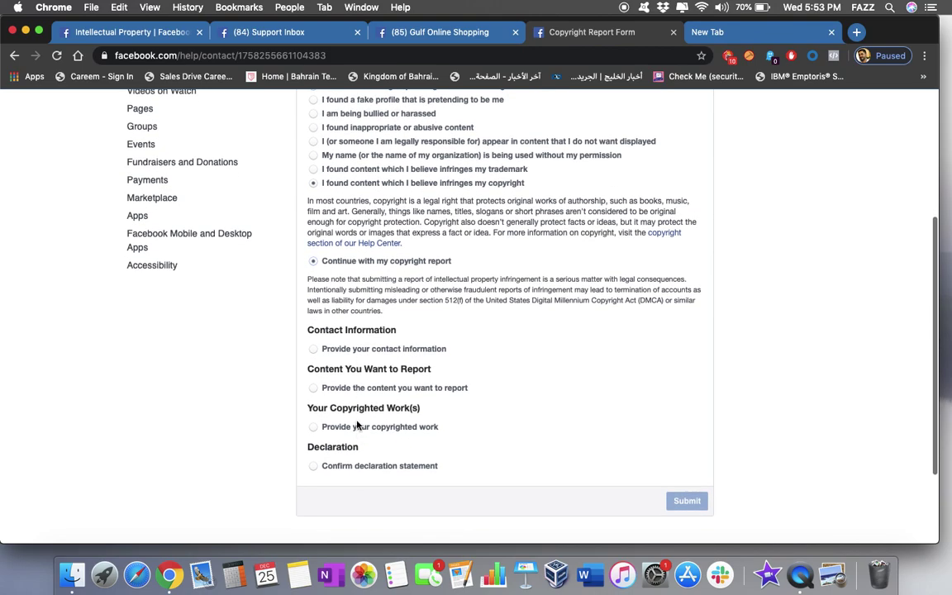
Step: Choose to provide contact information with "Someone else" as the copyright owner, and expand the section for the content to report
left_click(314, 350)
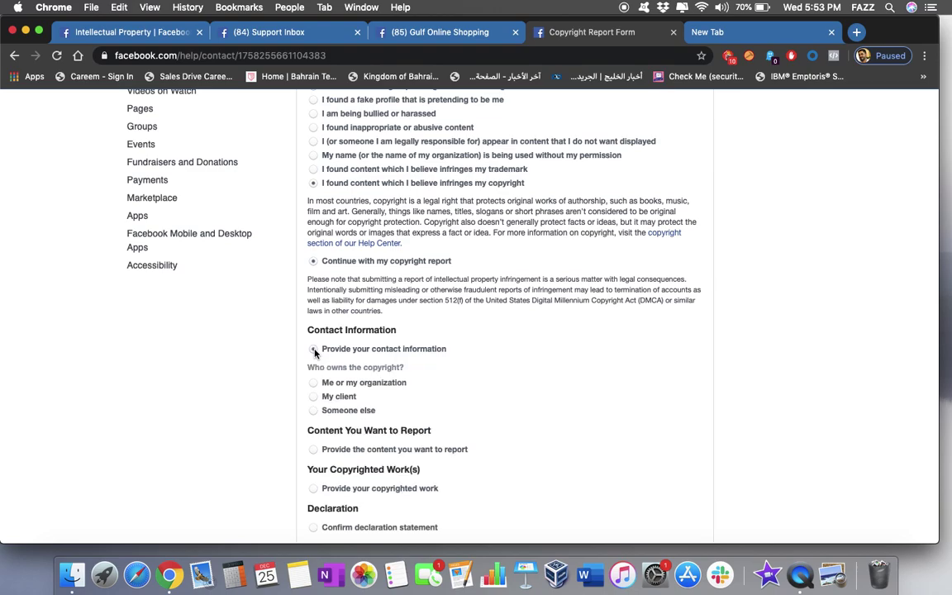
left_click(313, 410)
scroll(316, 420, "down", 3)
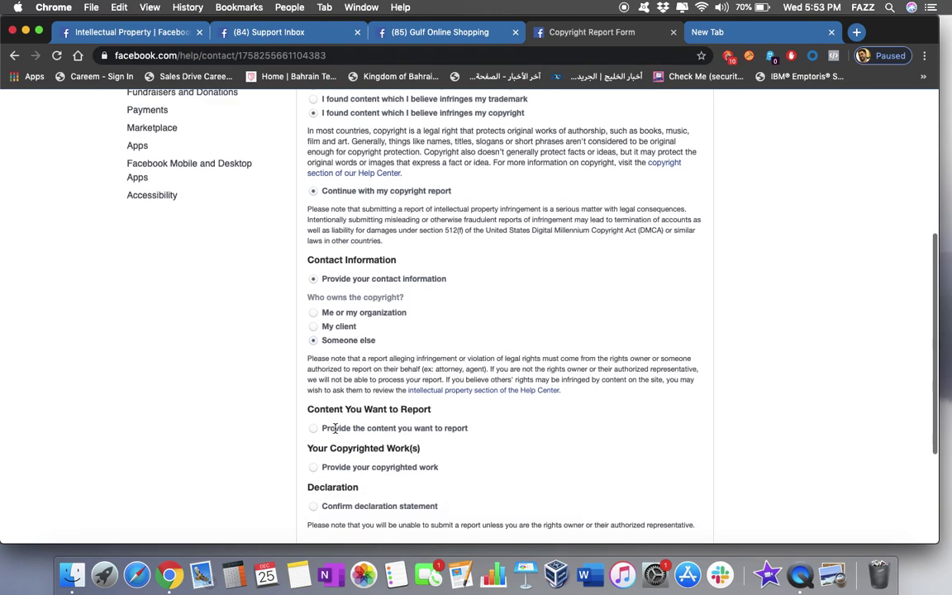
left_click(317, 424)
scroll(327, 442, "down", 3)
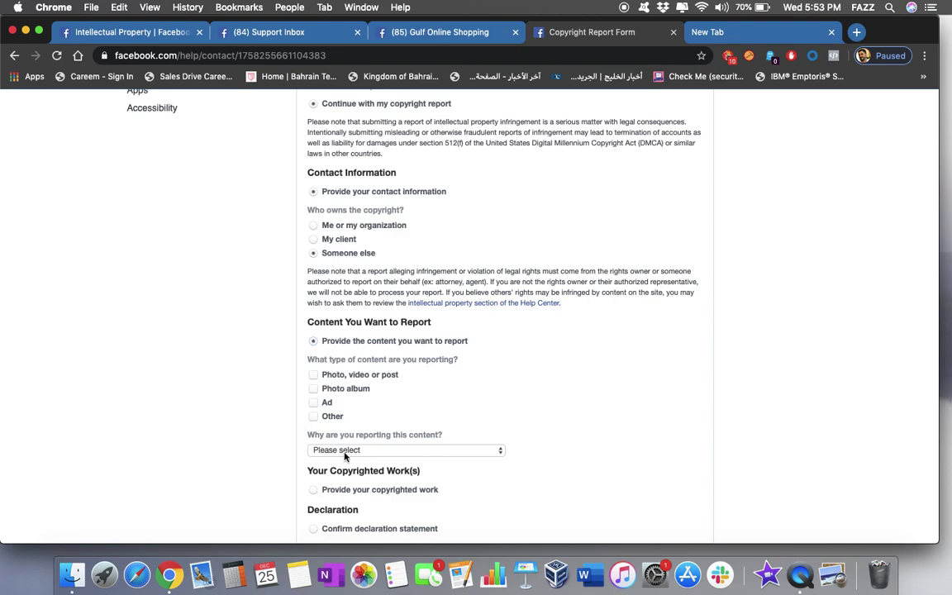
Step: Choose to provide the copyrighted work and to confirm the declaration statement, and look over the form's questions
scroll(314, 457, "down", 5)
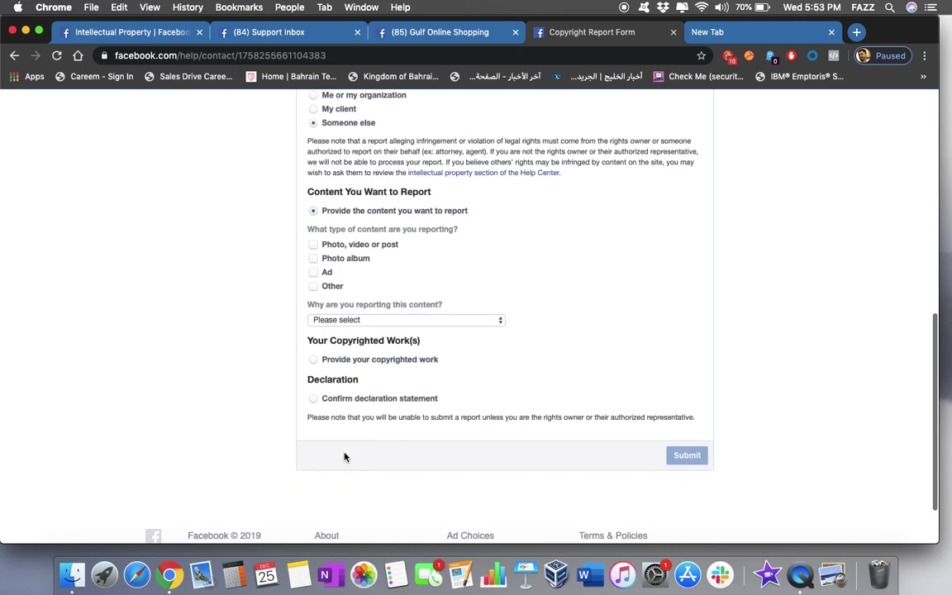
left_click(313, 359)
scroll(311, 416, "down", 5)
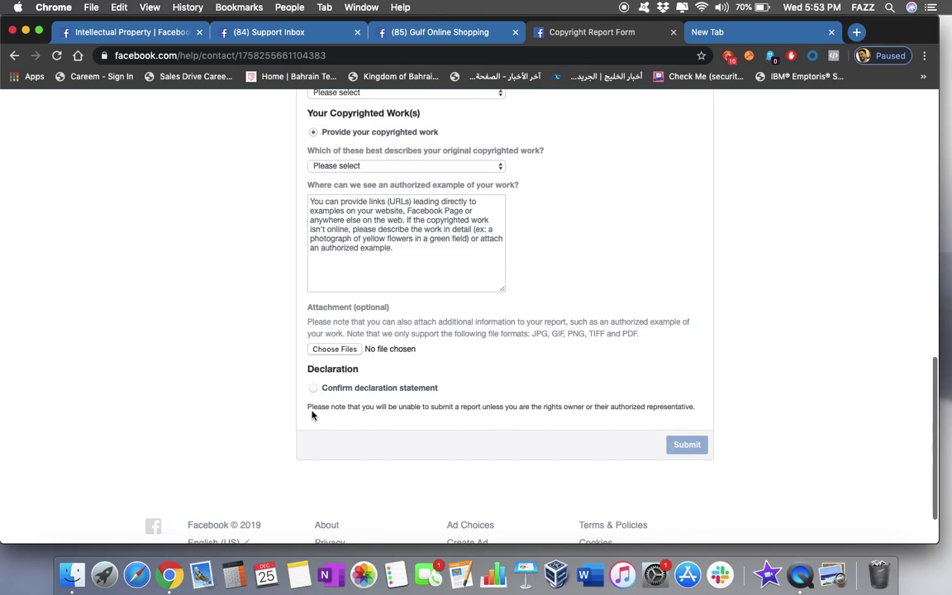
left_click(312, 389)
scroll(323, 388, "down", 1)
scroll(327, 388, "up", 2)
scroll(332, 387, "up", 5)
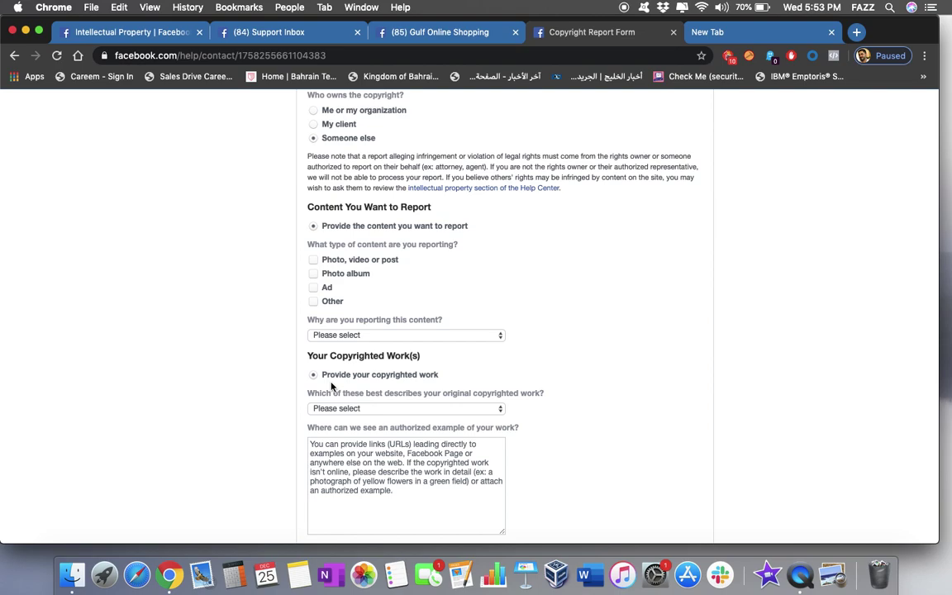
Step: Open the closed "You filed a report to Facebook" case in the Support Inbox and examine the answers submitted in the copyright report
left_click(245, 41)
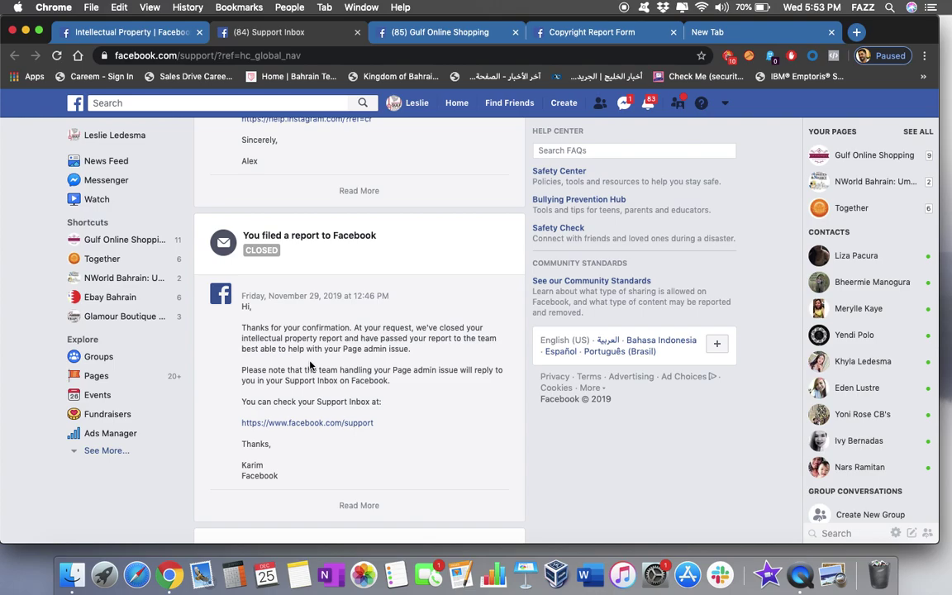
scroll(311, 366, "down", 1)
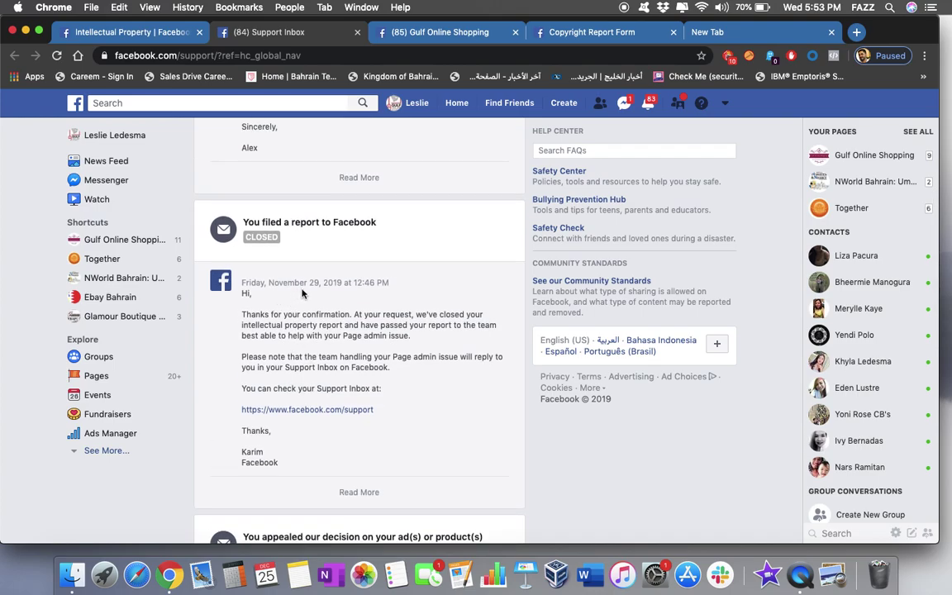
left_click(318, 234)
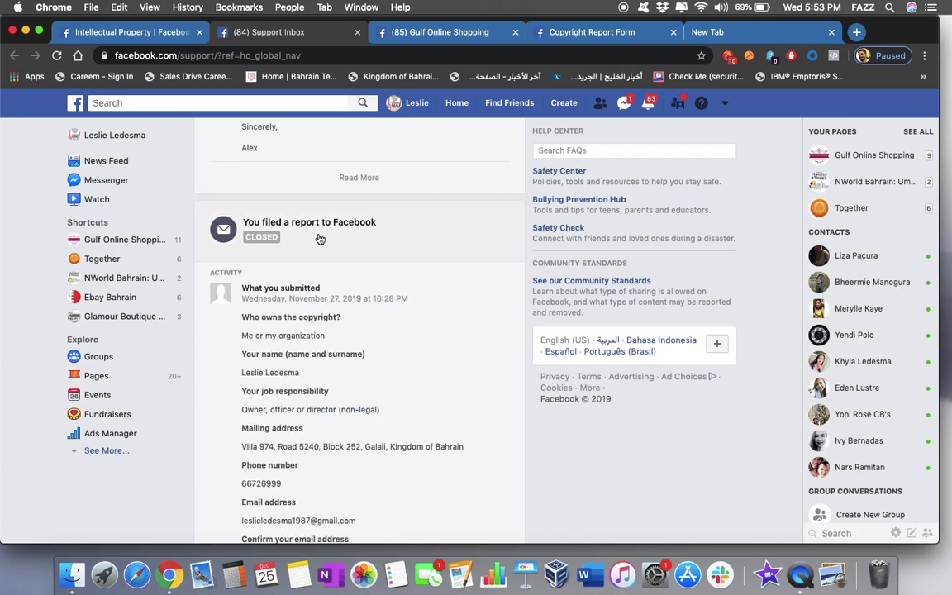
scroll(319, 333, "down", 1)
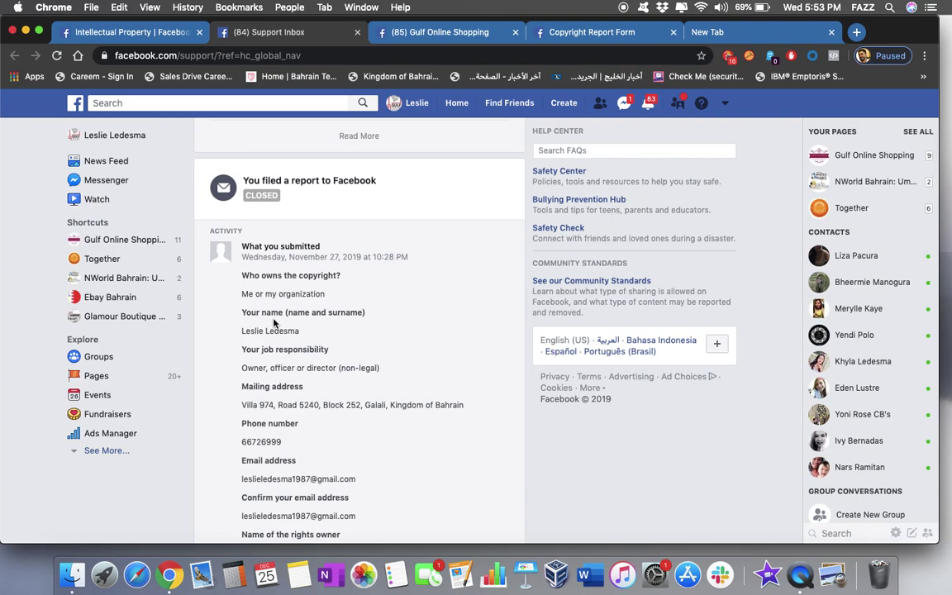
scroll(290, 338, "down", 1)
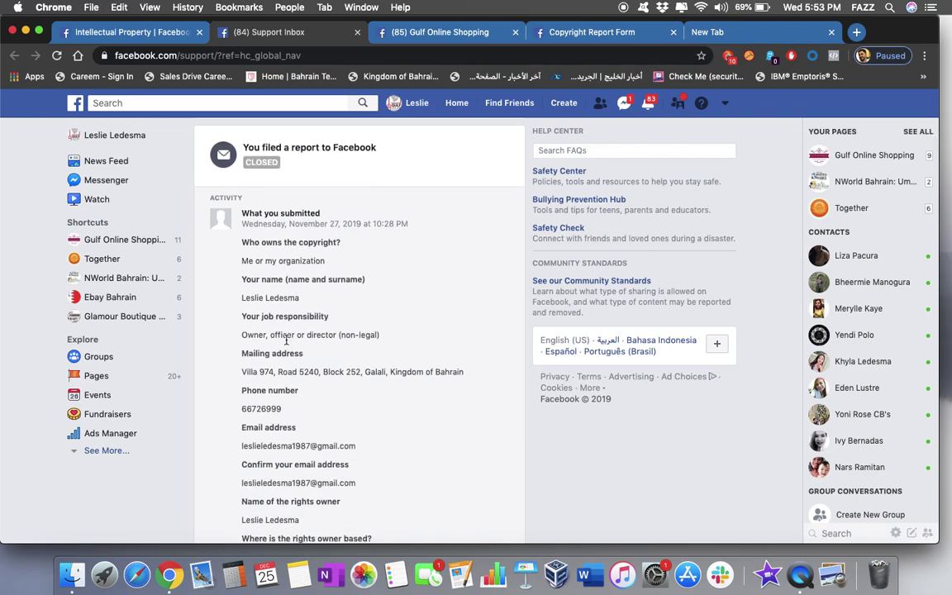
scroll(287, 338, "down", 1)
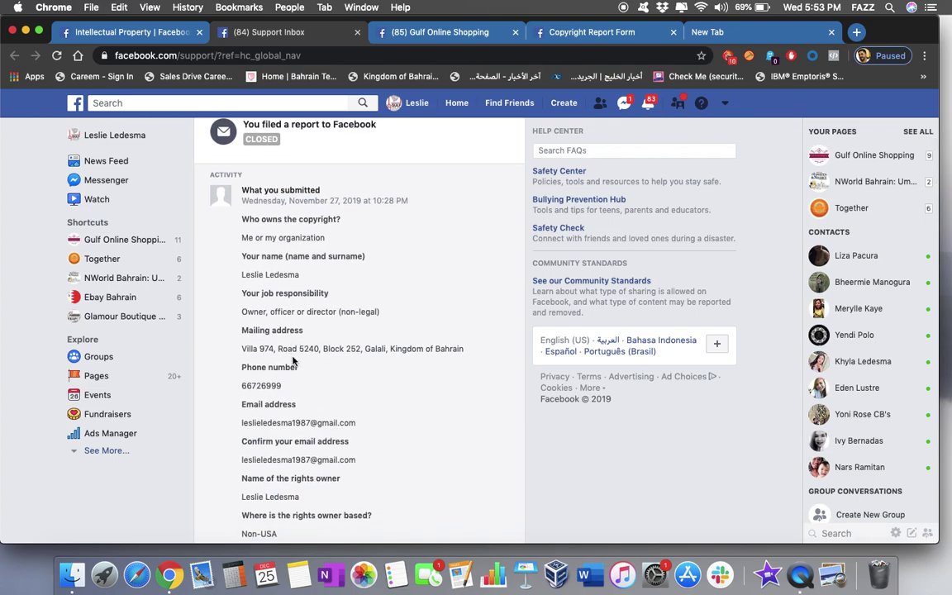
scroll(289, 347, "down", 5)
scroll(294, 361, "down", 7)
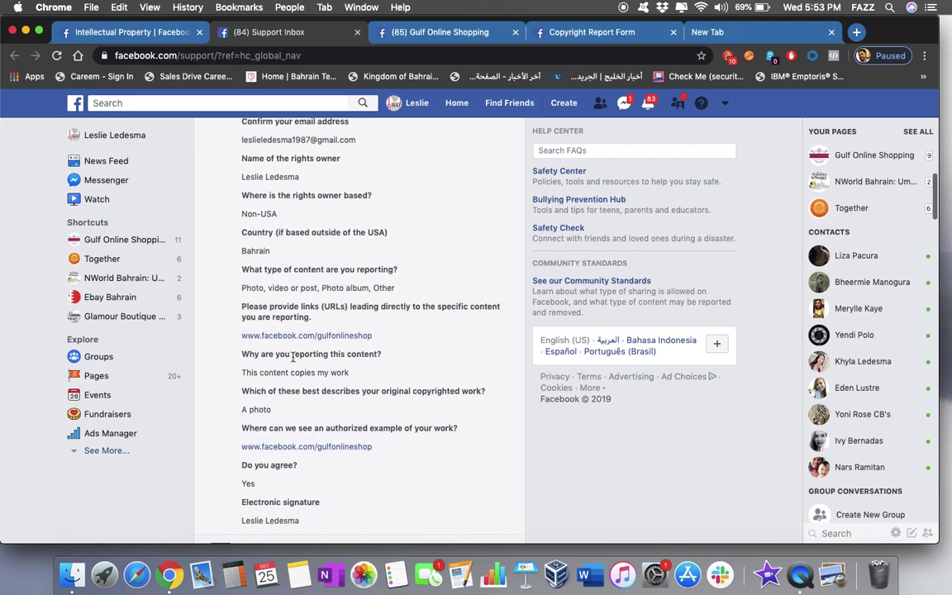
scroll(249, 465, "down", 16)
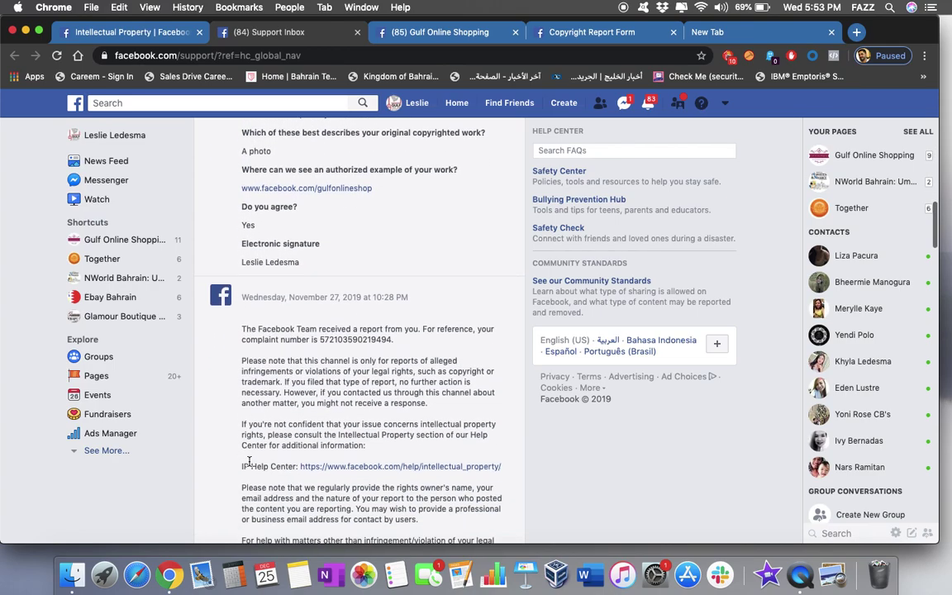
scroll(248, 462, "up", 14)
scroll(249, 463, "up", 3)
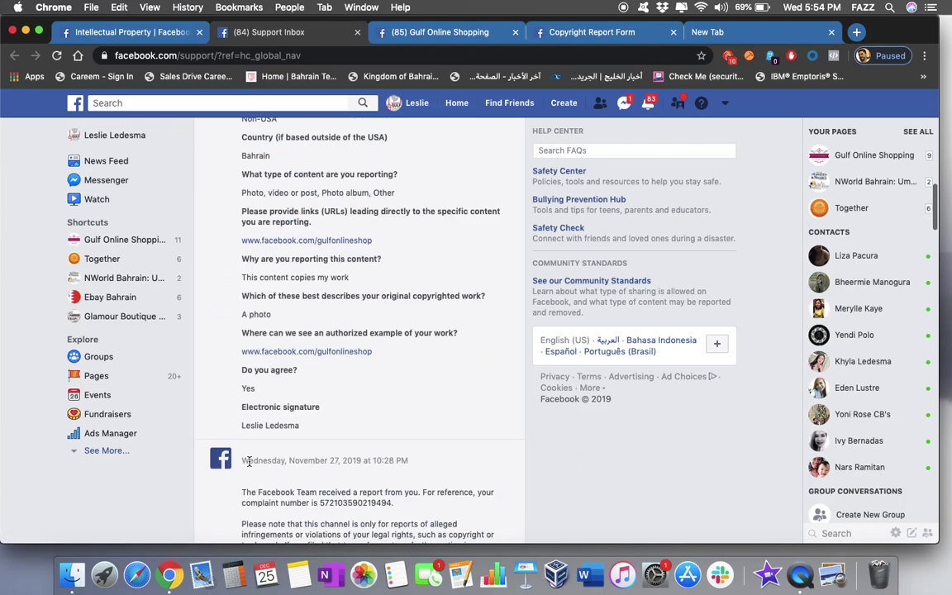
scroll(264, 421, "down", 1)
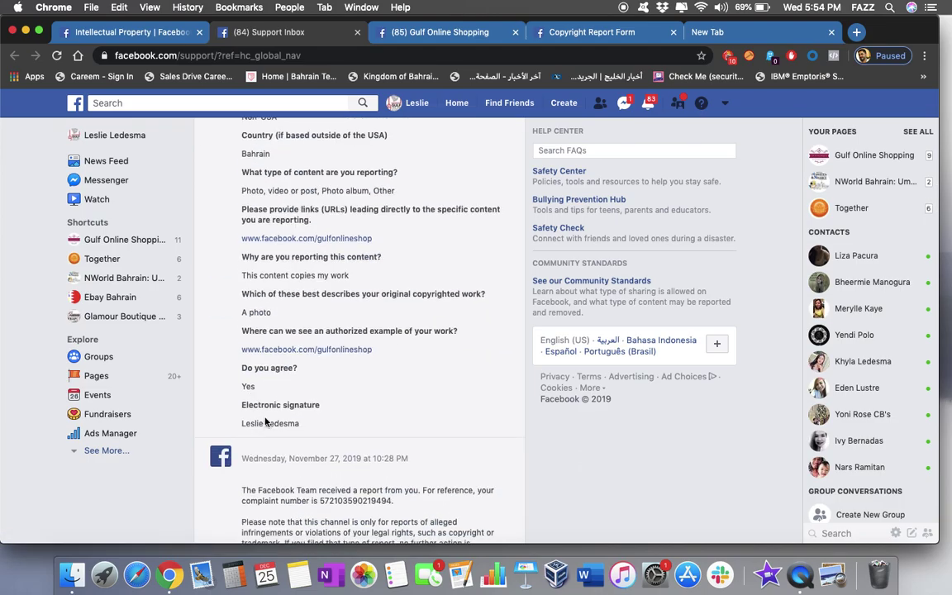
Step: Read the correspondence below the submitted report, including the Facebook Team's replies, and return to the start of the case
scroll(265, 418, "down", 4)
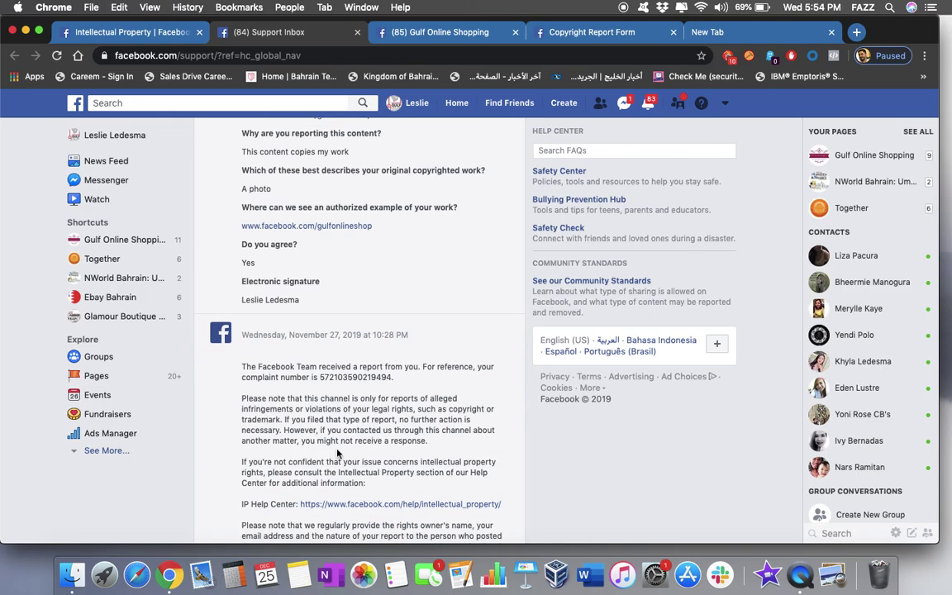
scroll(337, 450, "down", 12)
scroll(337, 450, "down", 4)
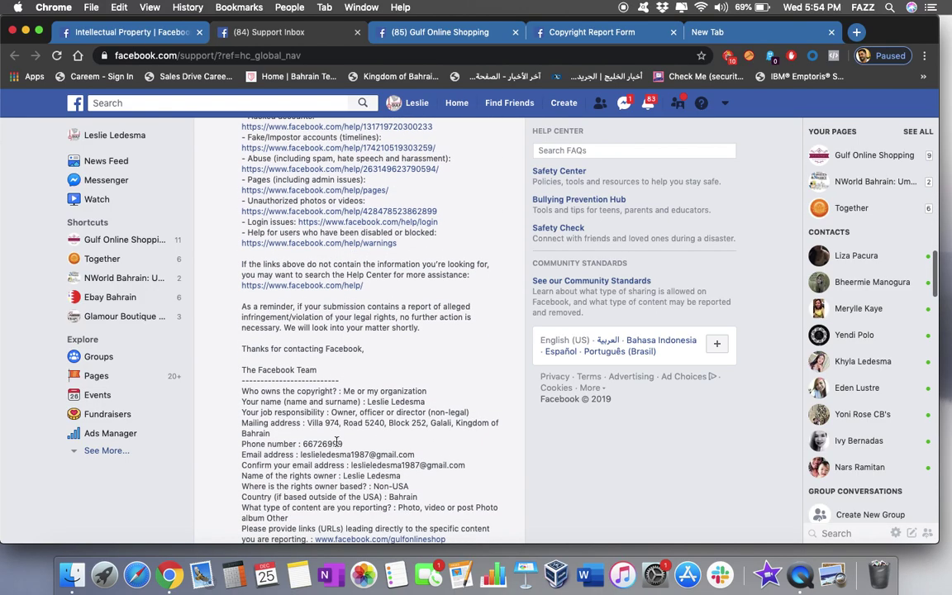
scroll(337, 444, "down", 2)
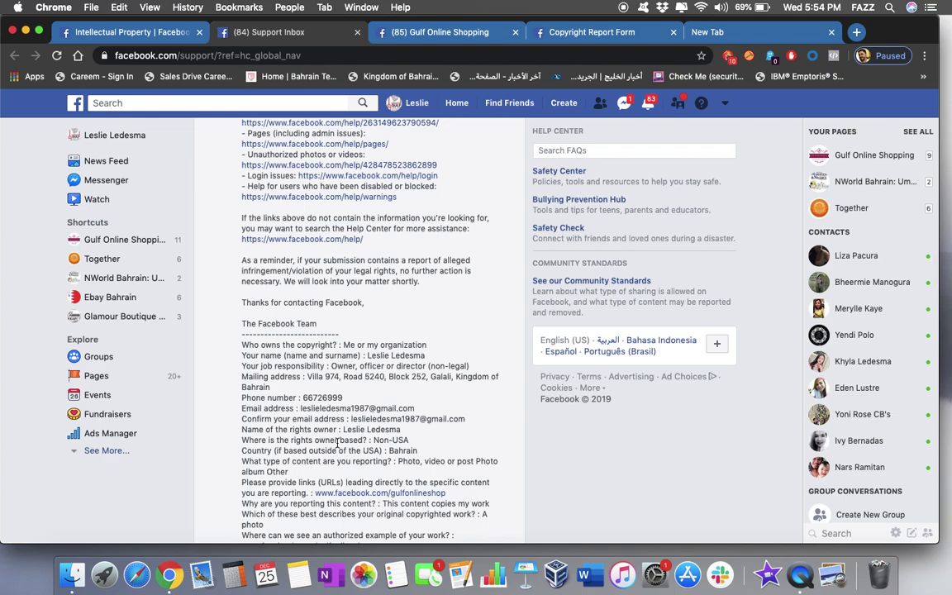
scroll(337, 444, "down", 4)
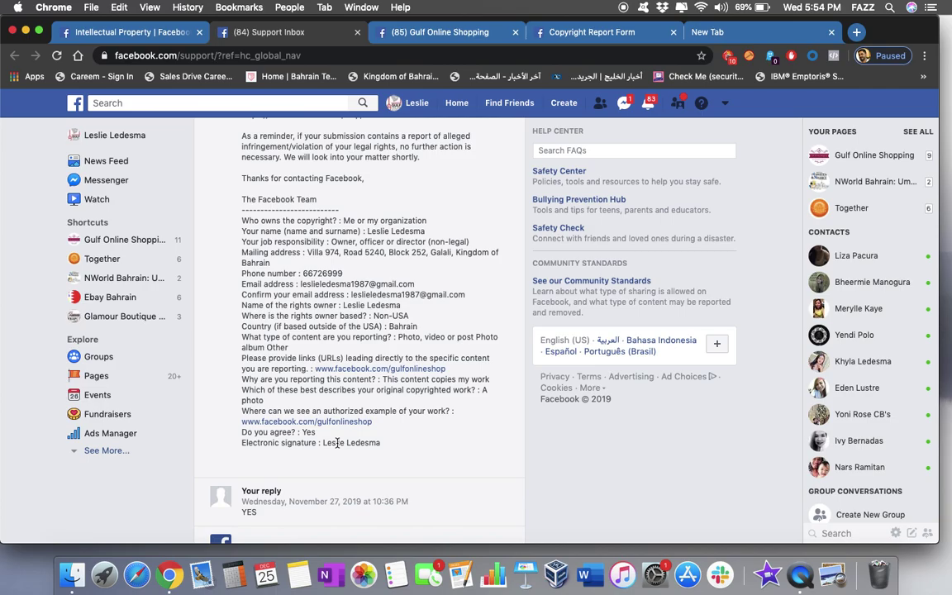
scroll(337, 443, "down", 5)
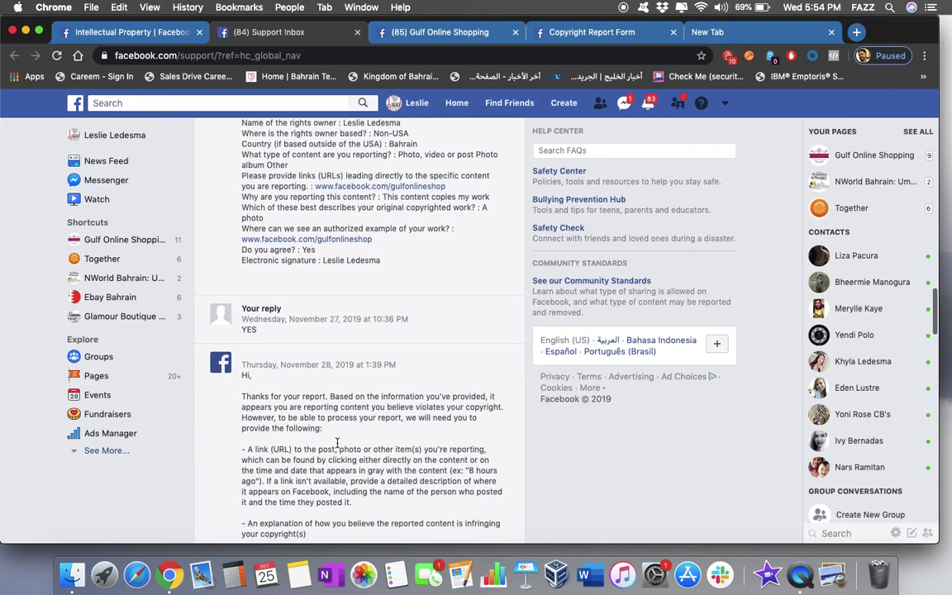
scroll(337, 444, "up", 10)
scroll(338, 444, "up", 15)
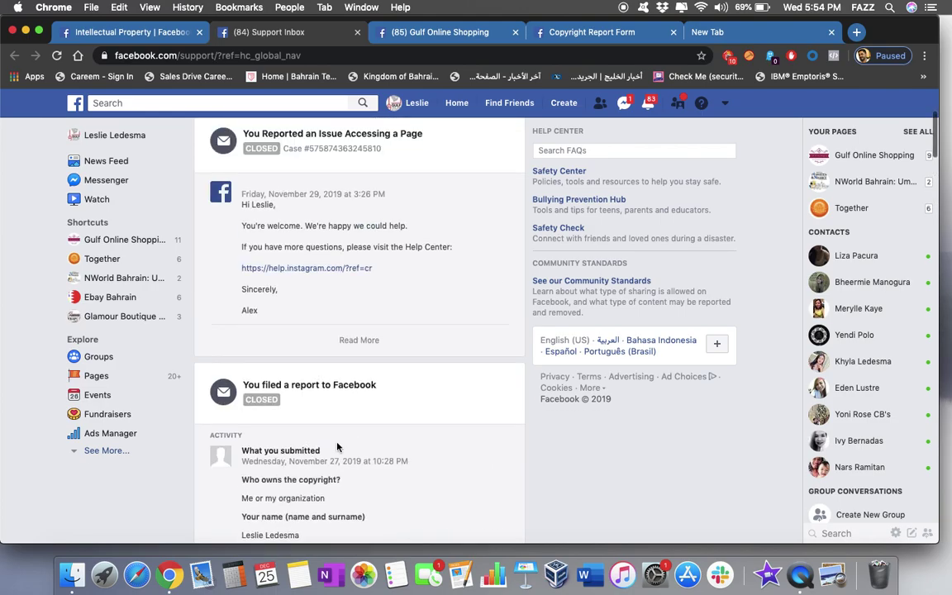